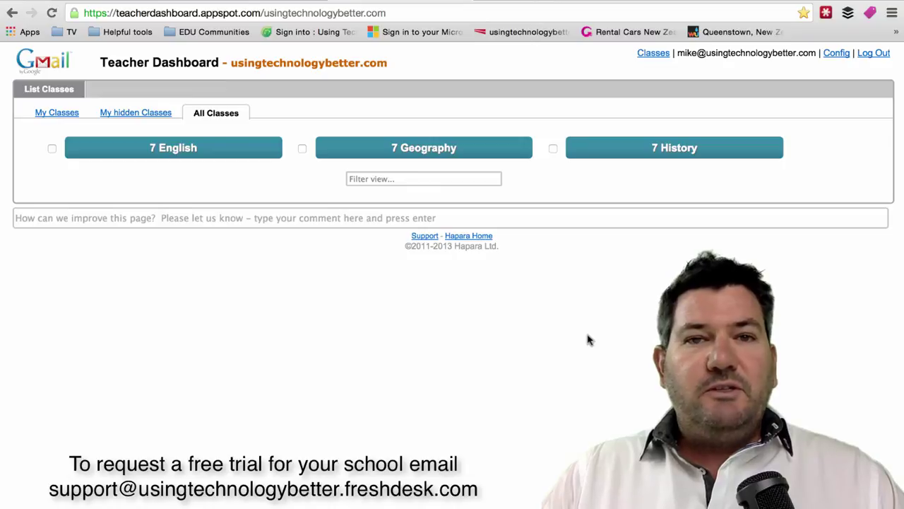
Open the 7 English class from the classic dashboard to load the new Manage Classes page.
click(219, 150)
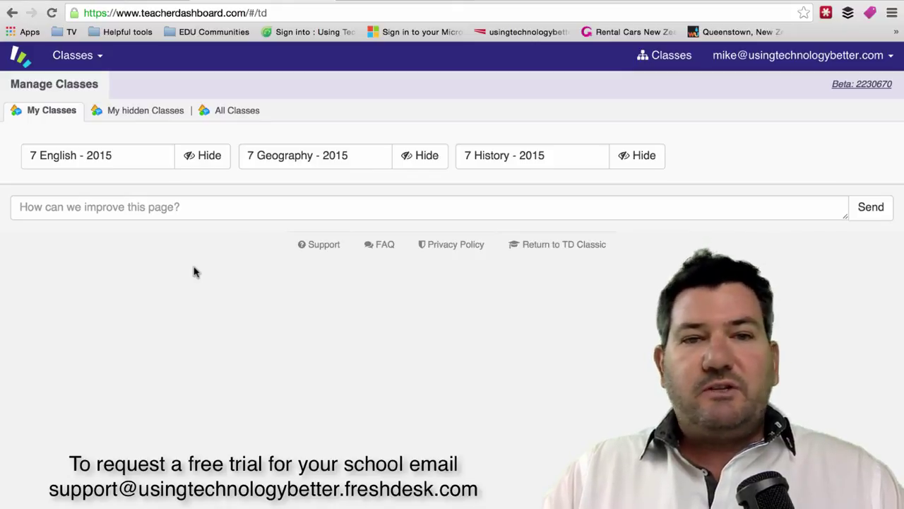
Open '7 English - 2015' and view its Sharing page, then the Interact page of students' browser tabs.
click(116, 165)
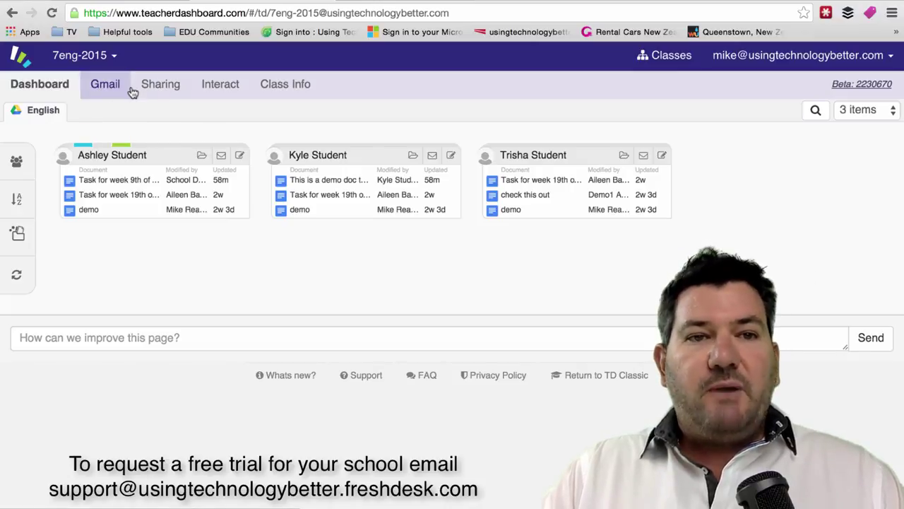
click(176, 89)
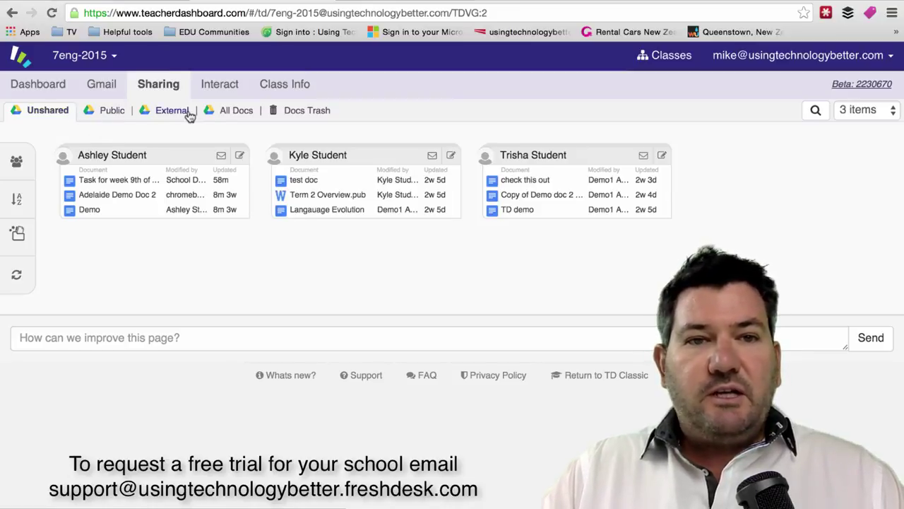
click(225, 82)
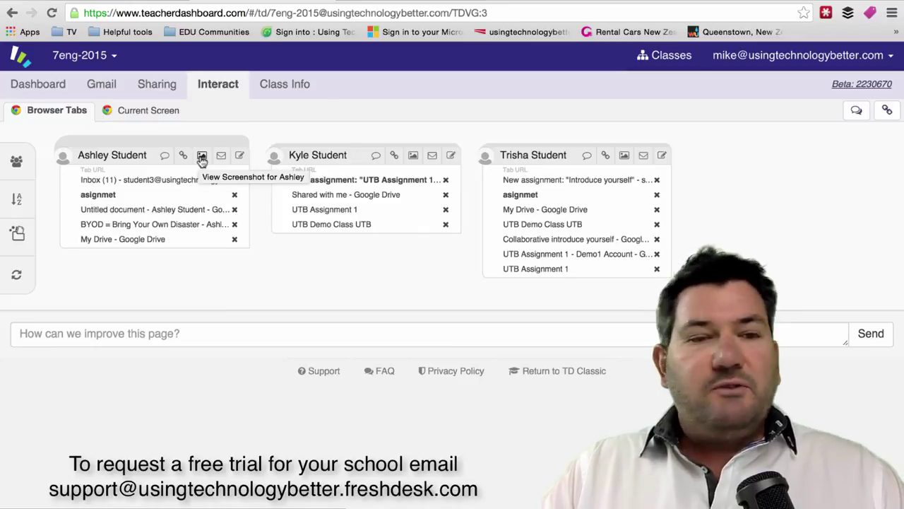
On the class Dashboard, add the third student to both the dark-blue and green groups.
click(41, 89)
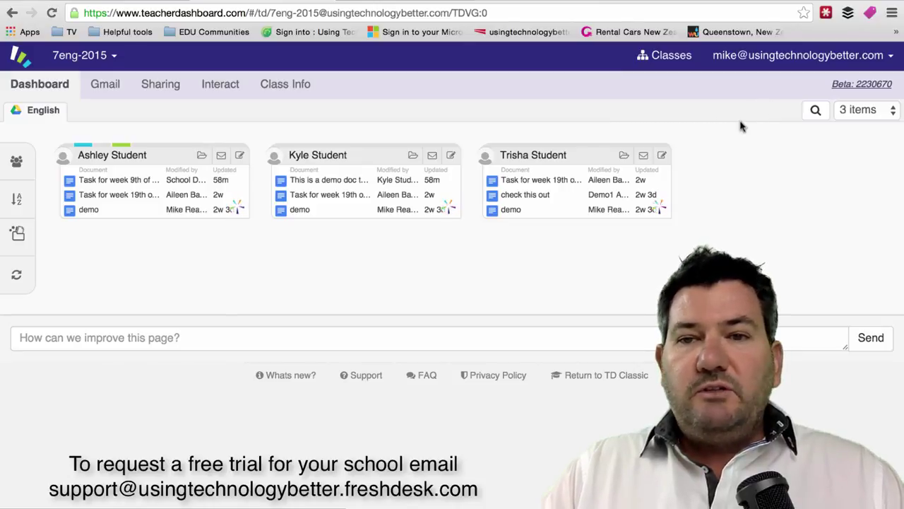
click(662, 156)
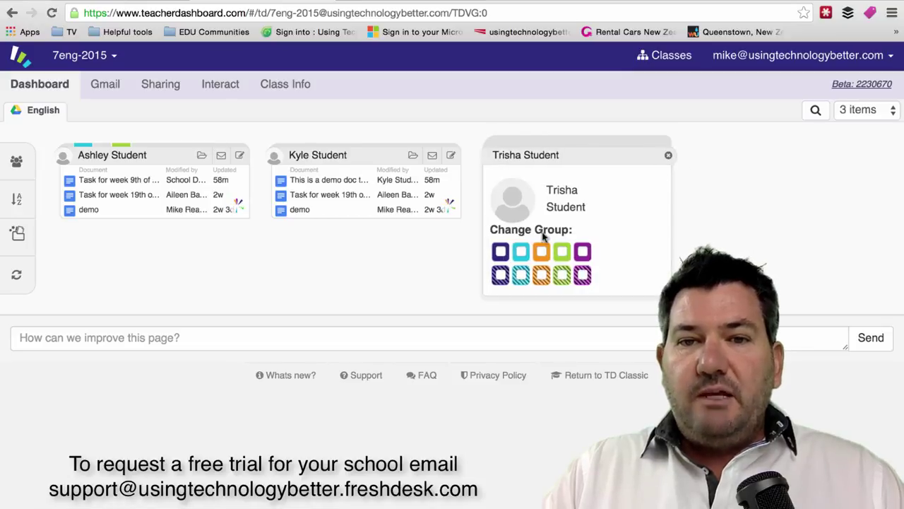
click(499, 253)
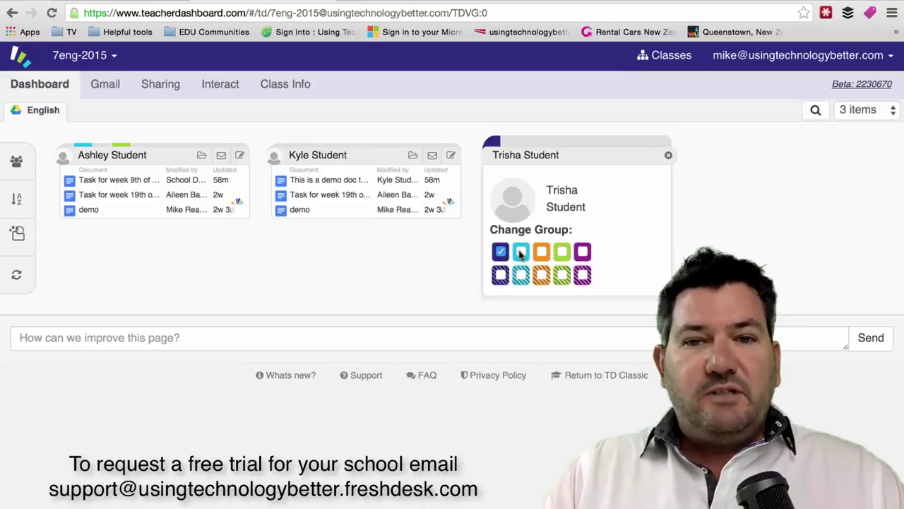
click(562, 252)
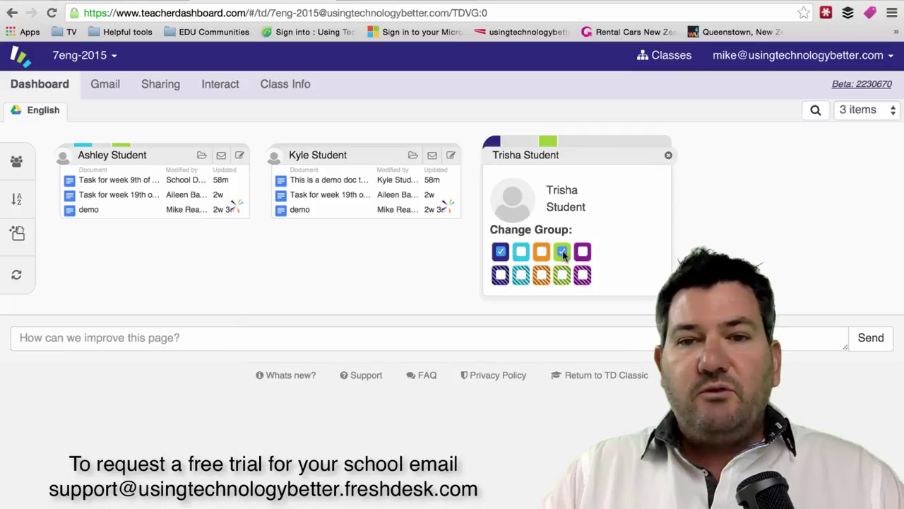
click(669, 157)
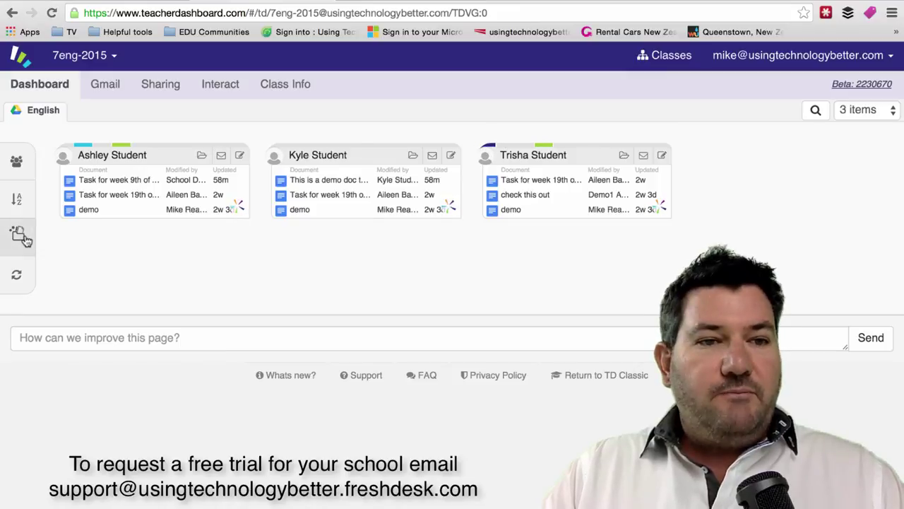
click(17, 164)
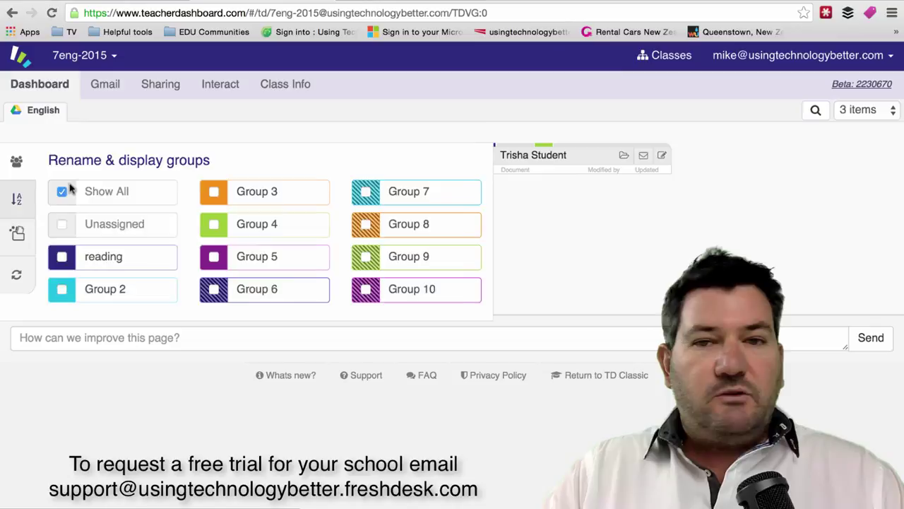
click(601, 264)
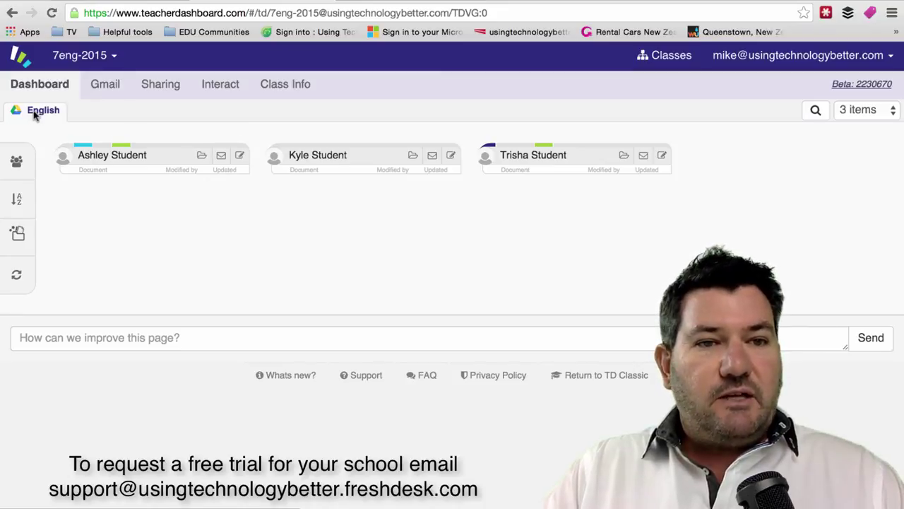
click(18, 174)
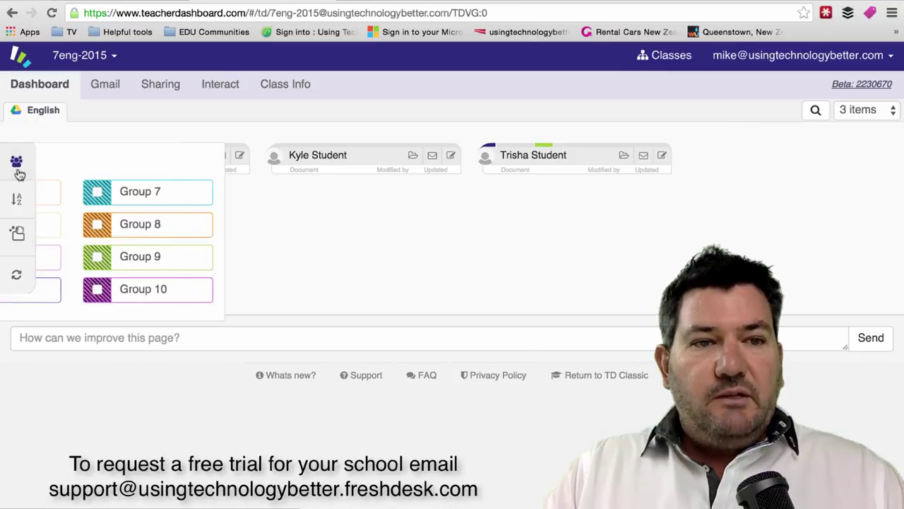
click(518, 217)
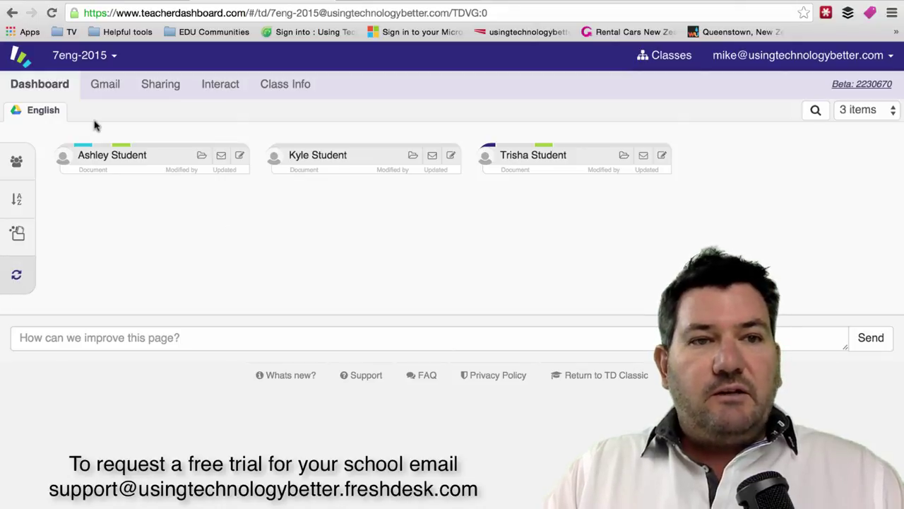
Refresh the 7 English students' recent document lists and view a document's info card.
click(18, 280)
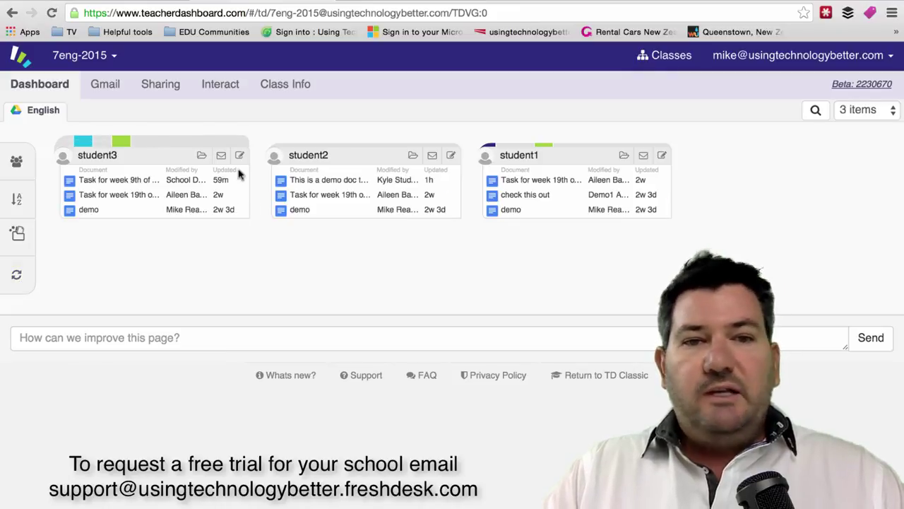
mouse_move(395, 240)
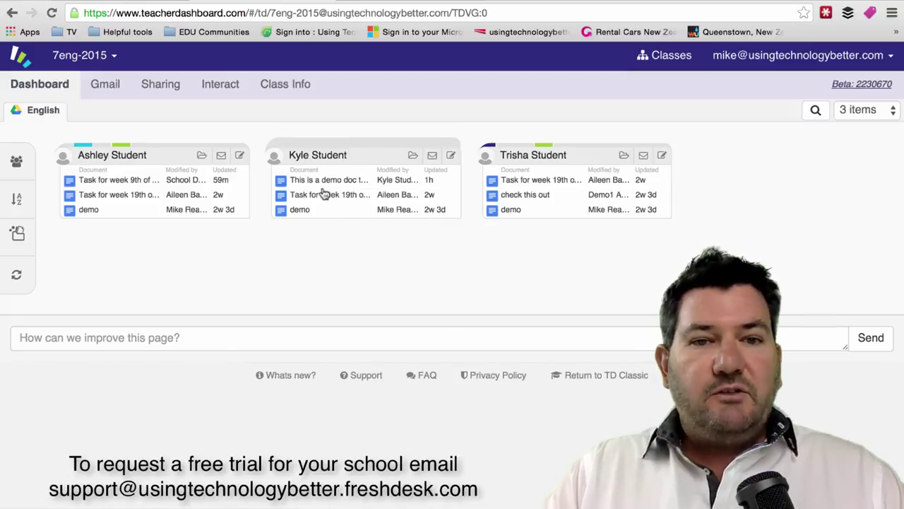
mouse_move(329, 186)
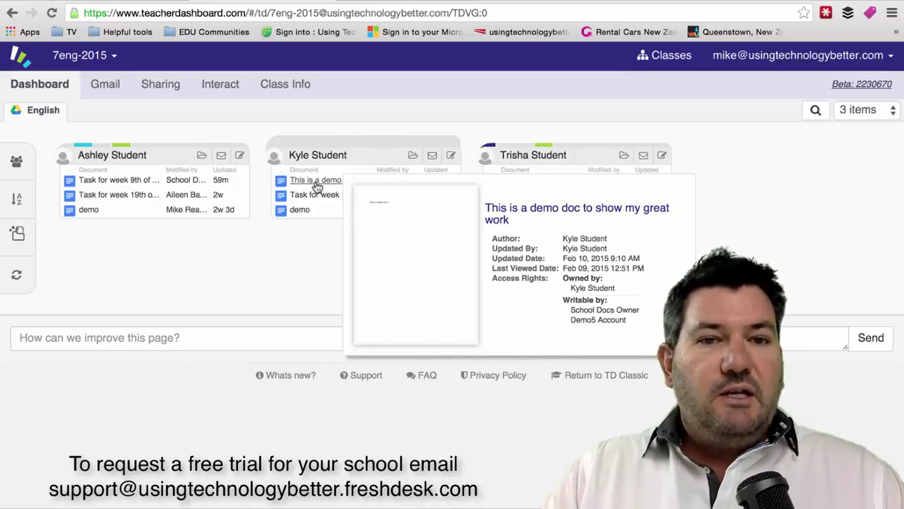
click(313, 181)
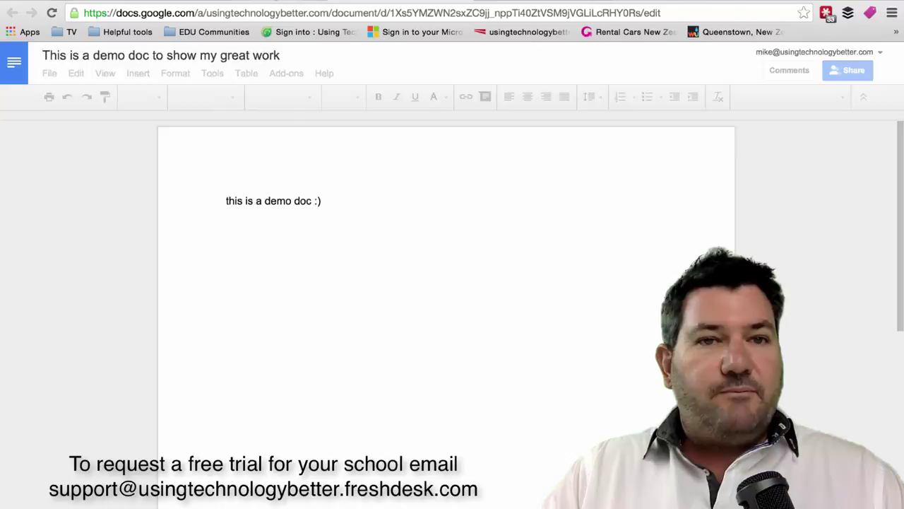
key(ctrl+w)
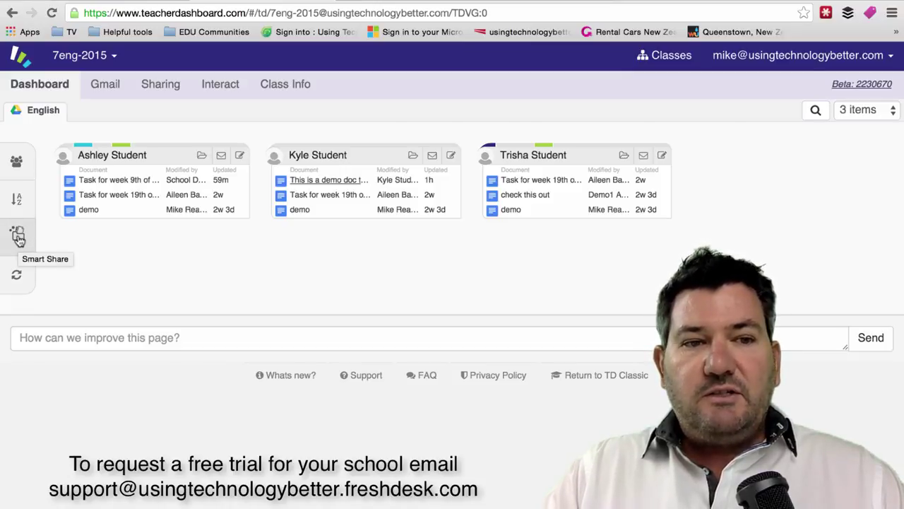
Start a Smart Share and add 'Social Media Plan/Steps' from Google Drive.
click(17, 238)
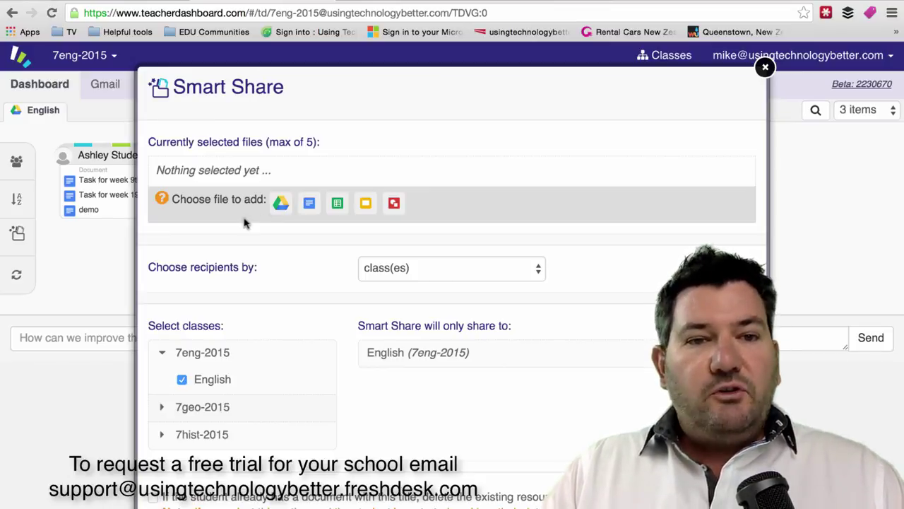
click(280, 206)
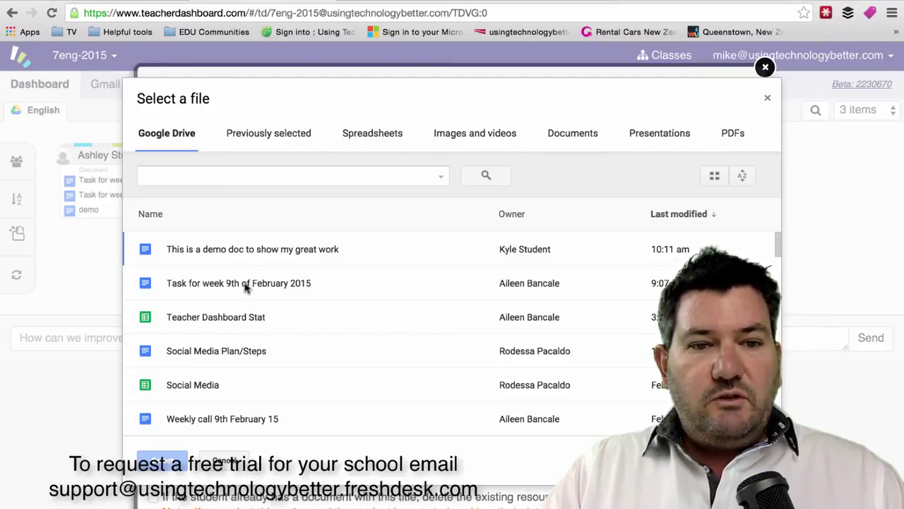
double_click(225, 353)
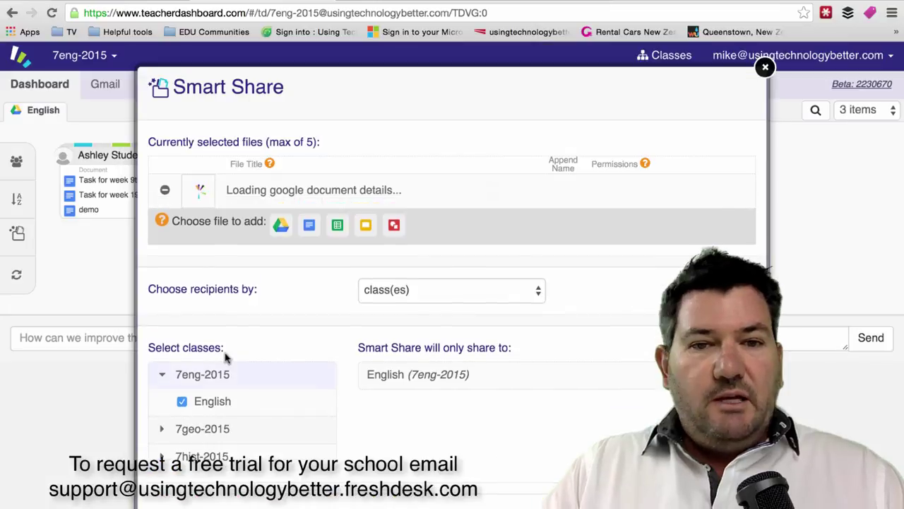
Set the Smart Share recipients to groups in 7eng-2015, keeping English as the class.
click(469, 293)
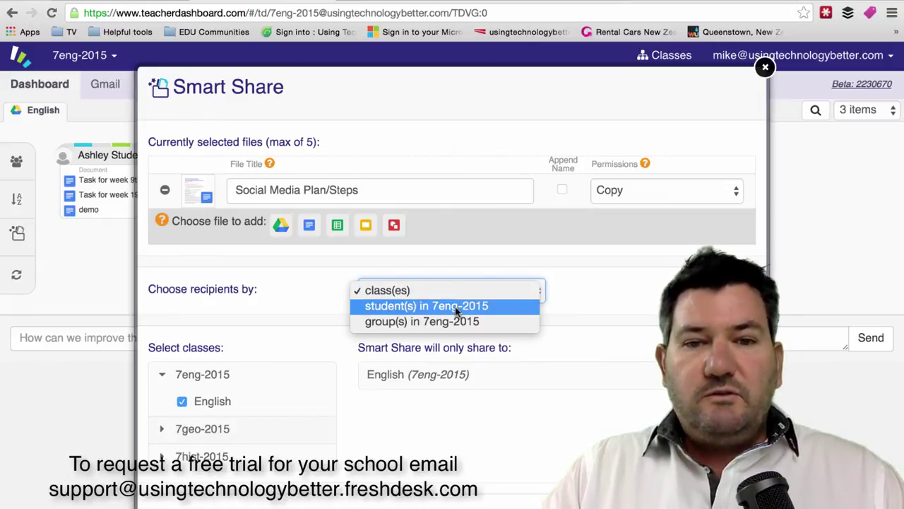
click(457, 307)
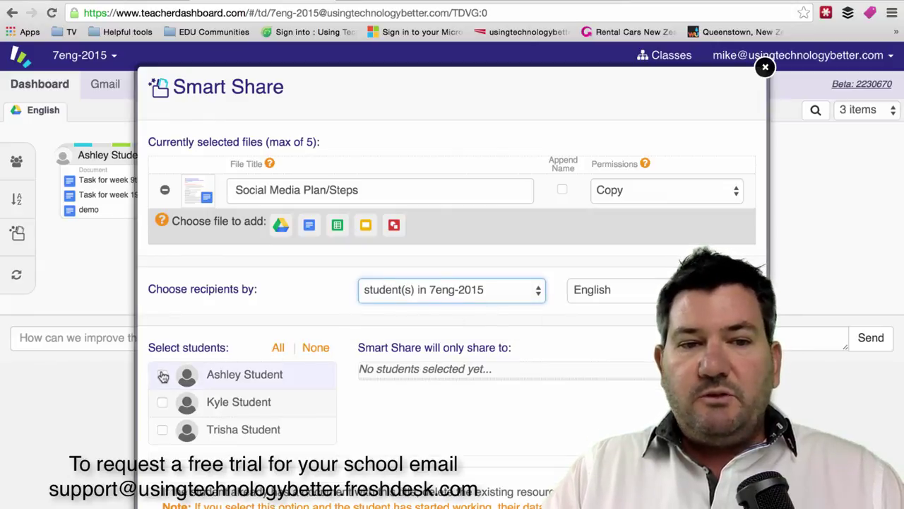
scroll(387, 391, down, 2)
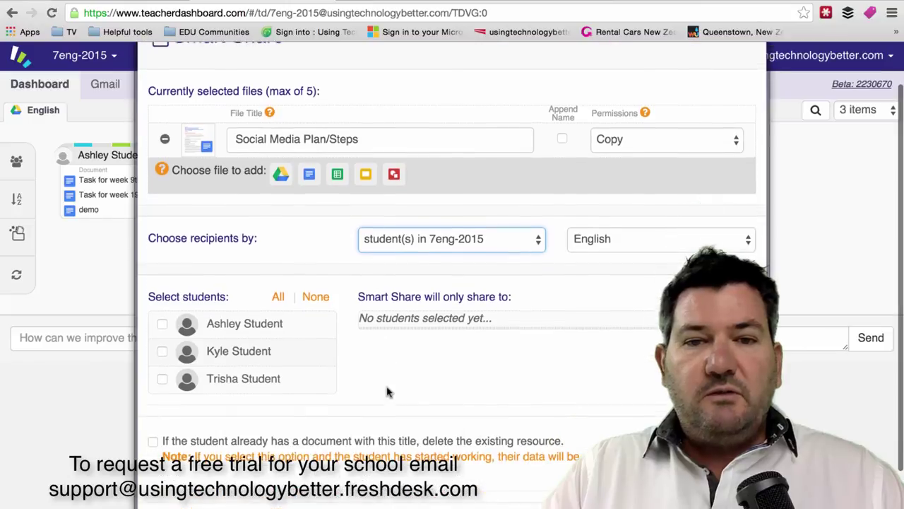
click(447, 238)
click(451, 252)
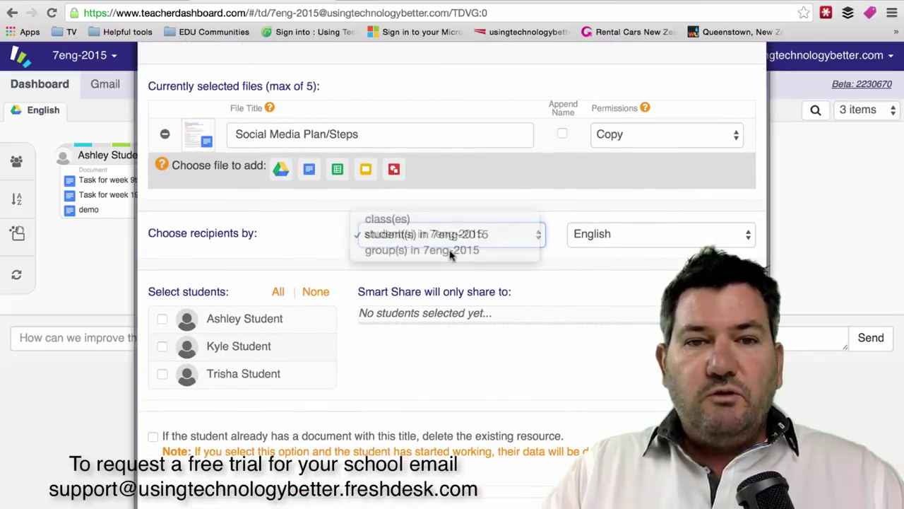
scroll(264, 328, down, 3)
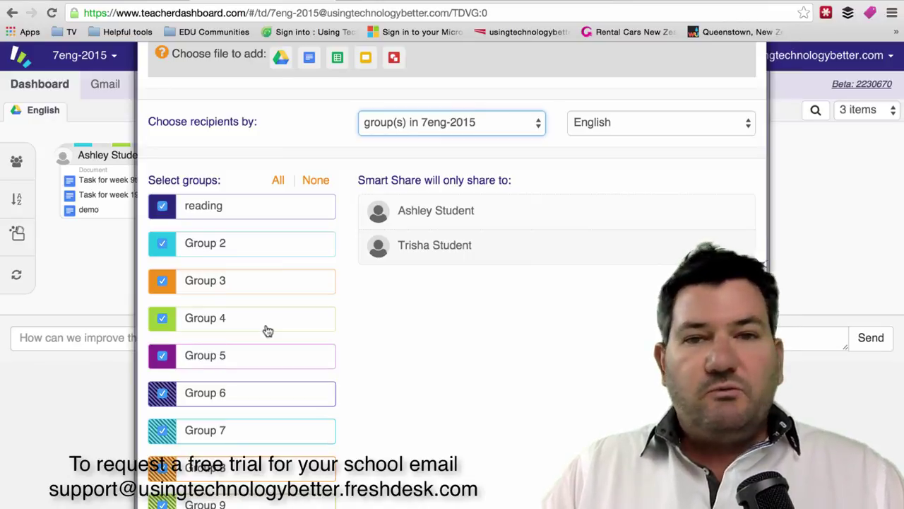
click(604, 127)
click(509, 127)
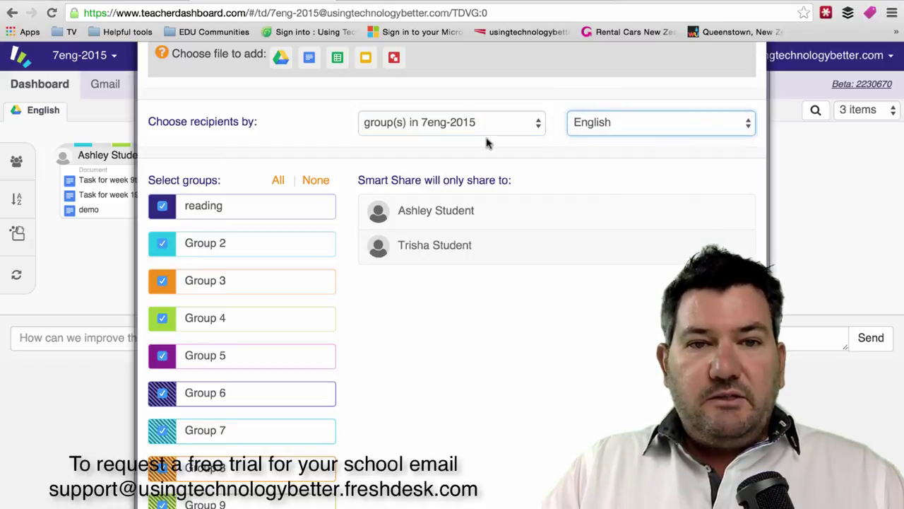
scroll(353, 236, down, 5)
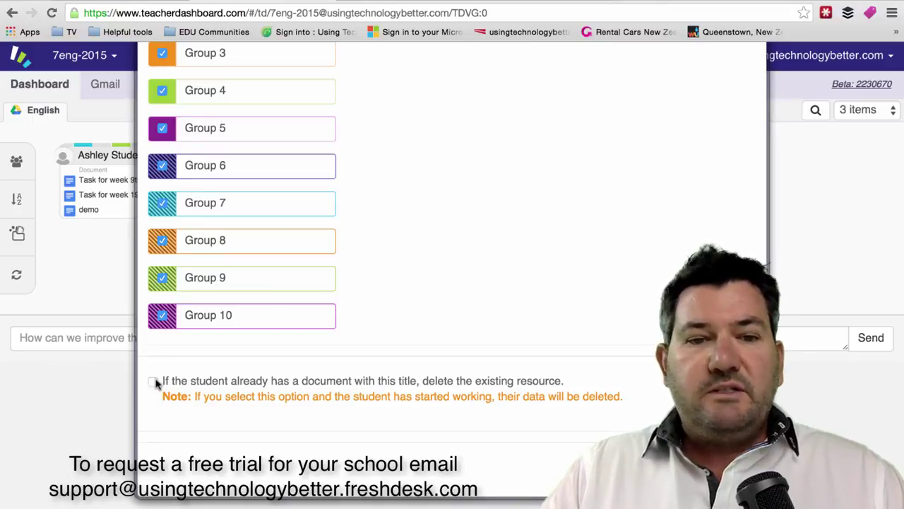
Allow the share to delete students' existing documents that have the same title.
click(153, 381)
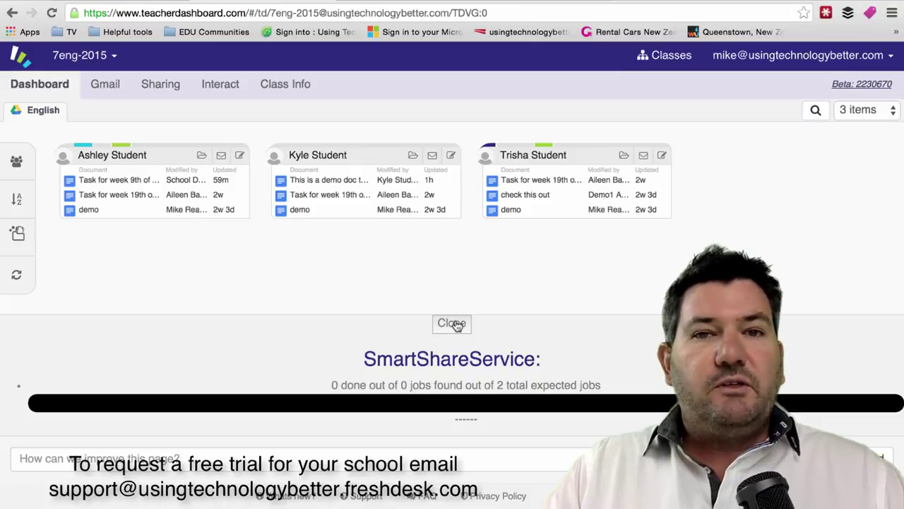
Close the SmartShareService progress panel.
click(452, 323)
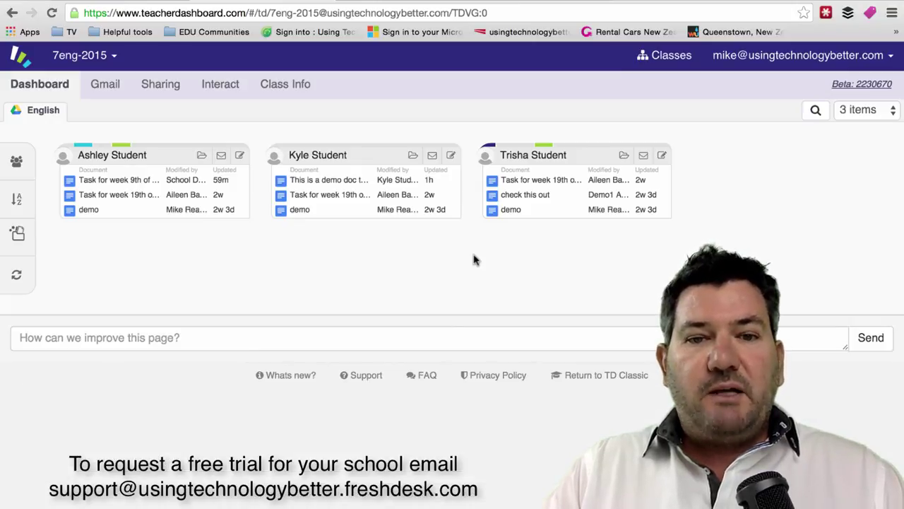